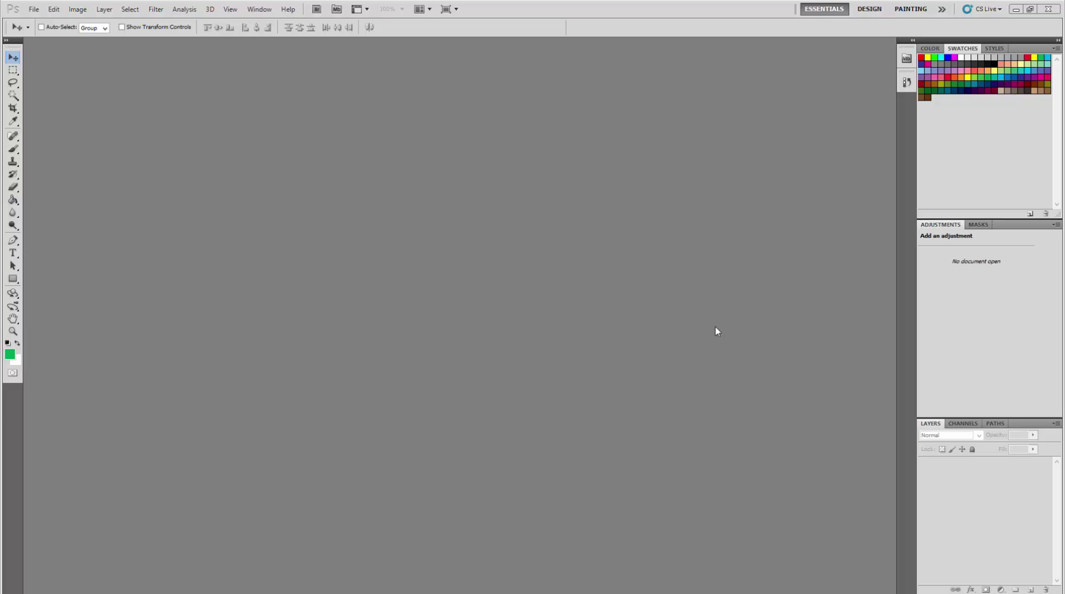
- Open the yt_1200 YouTube logo image from the Photoshop tut folder
{"action": "left_click", "coordinate": [34, 10]}
{"action": "left_click", "coordinate": [39, 32]}
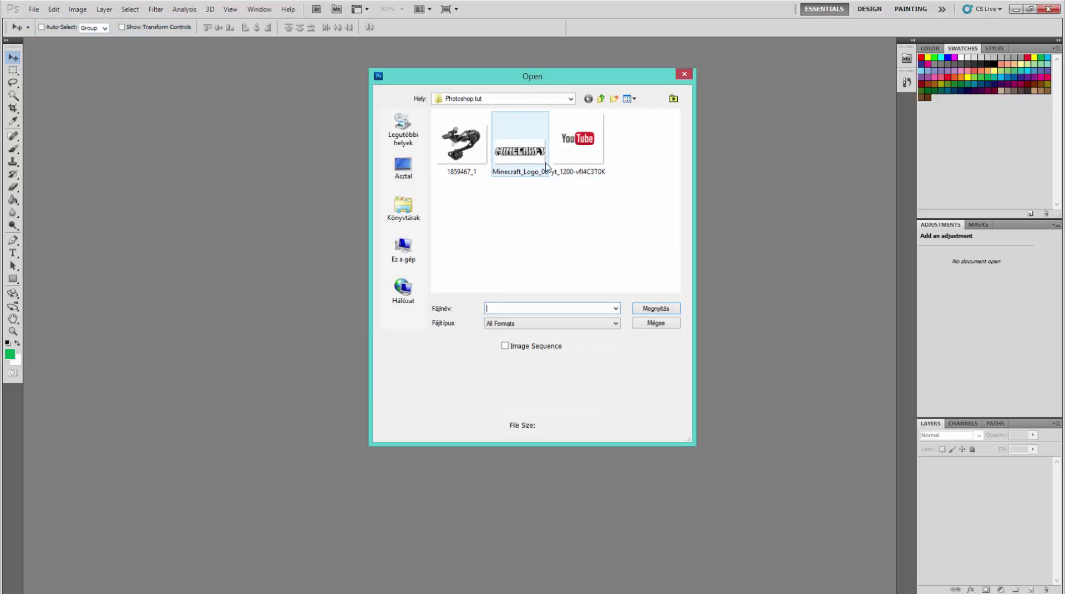
{"action": "left_click", "coordinate": [569, 155]}
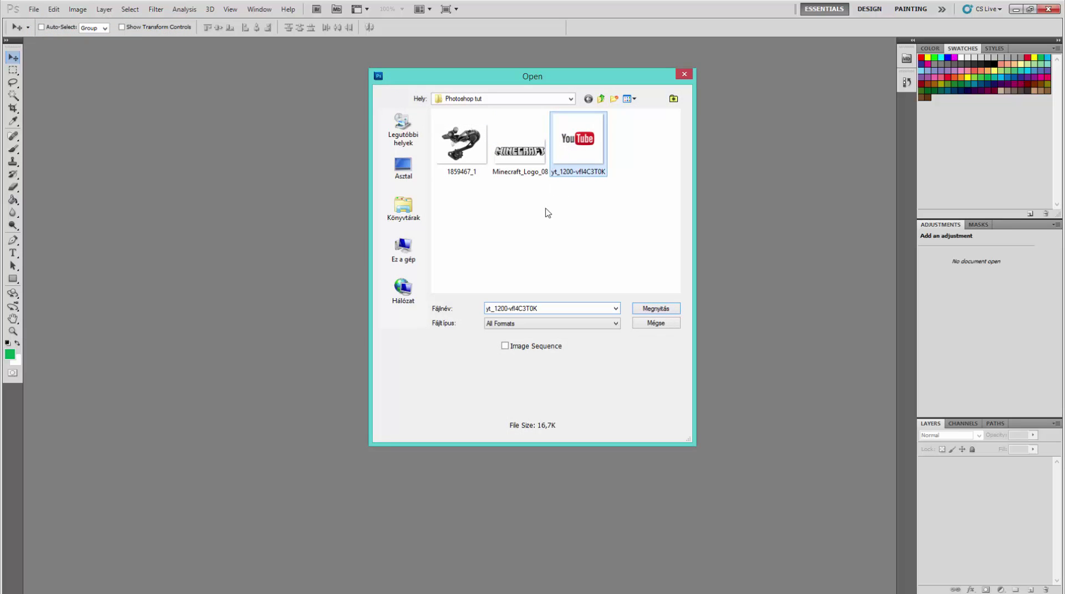
{"action": "left_click", "coordinate": [654, 308]}
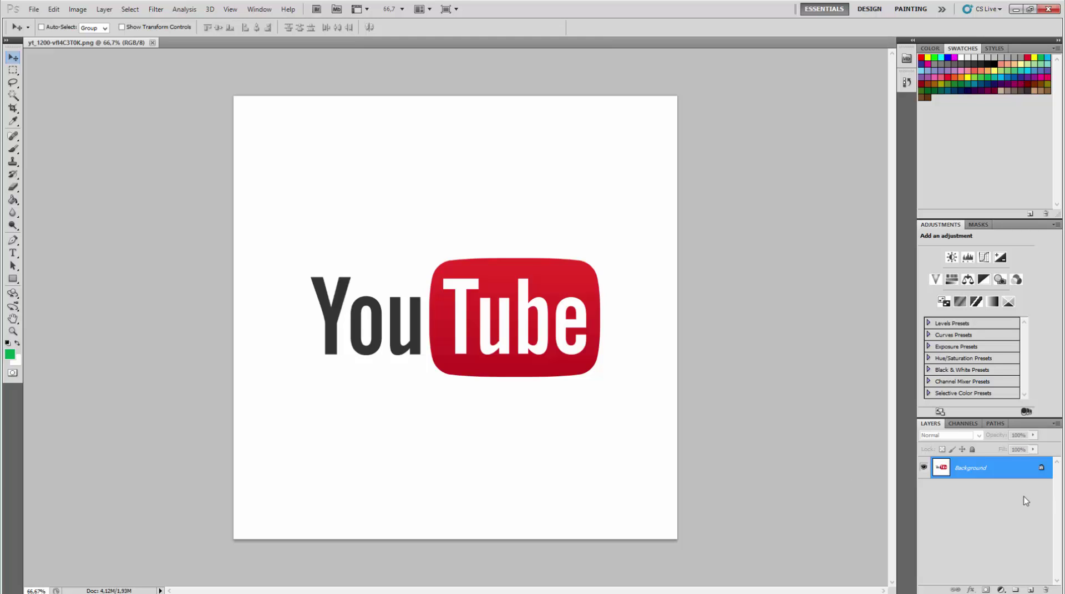
- Convert the Background into Layer 0, add an empty Layer 1, and reselect Layer 0
{"action": "double_click", "coordinate": [1041, 471]}
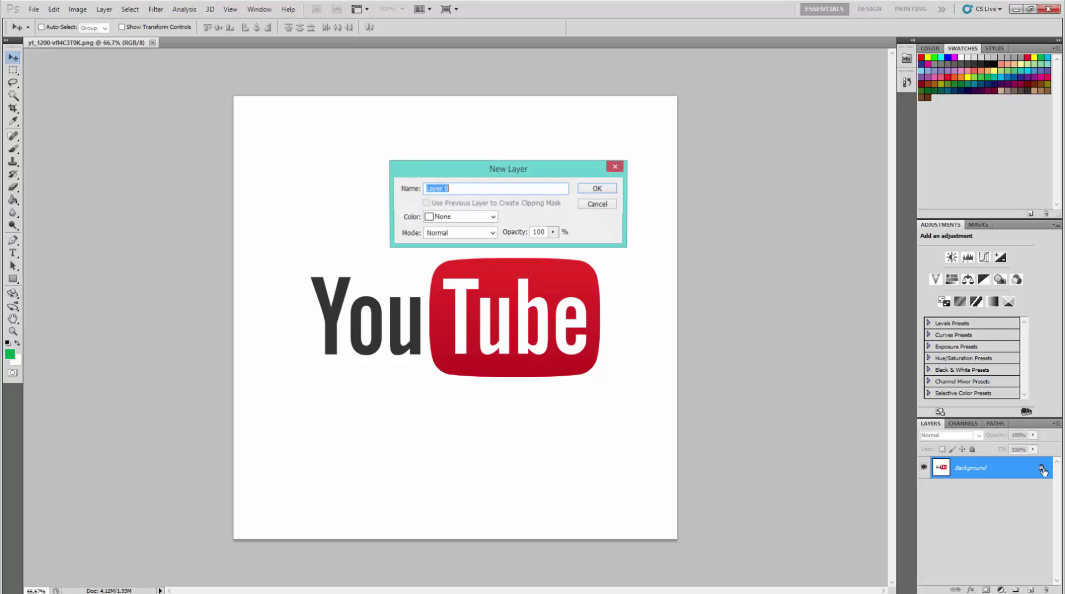
{"action": "left_click", "coordinate": [594, 191]}
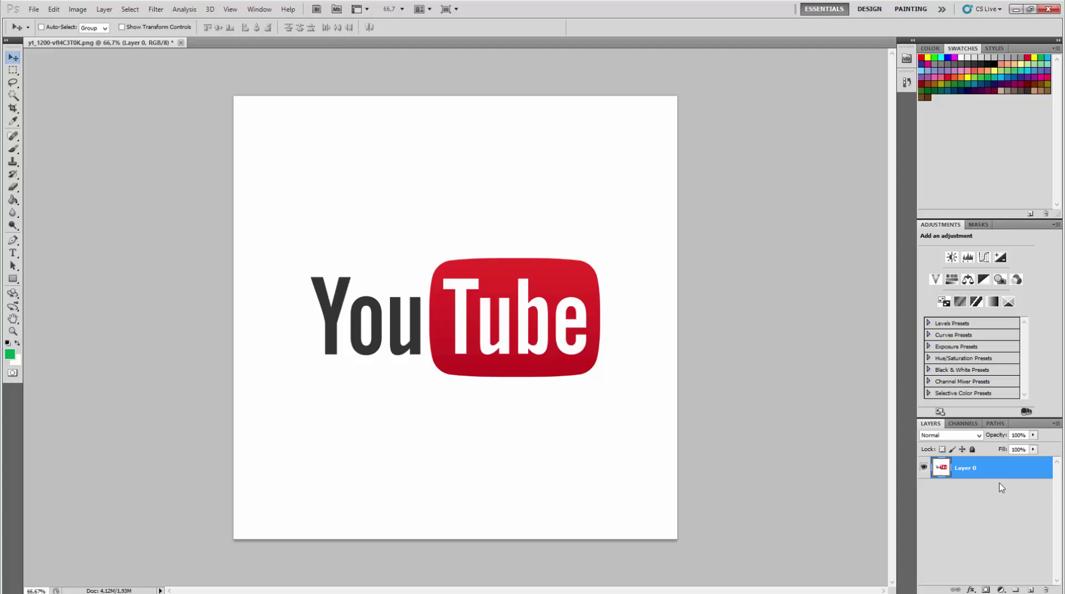
{"action": "left_click", "coordinate": [1030, 590]}
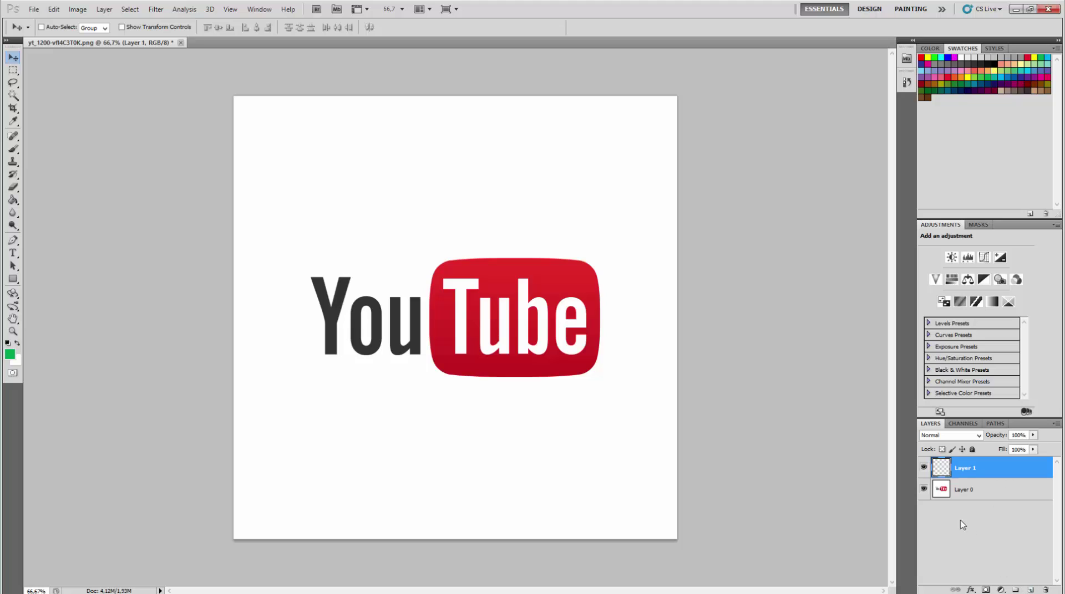
{"action": "left_click", "coordinate": [999, 496]}
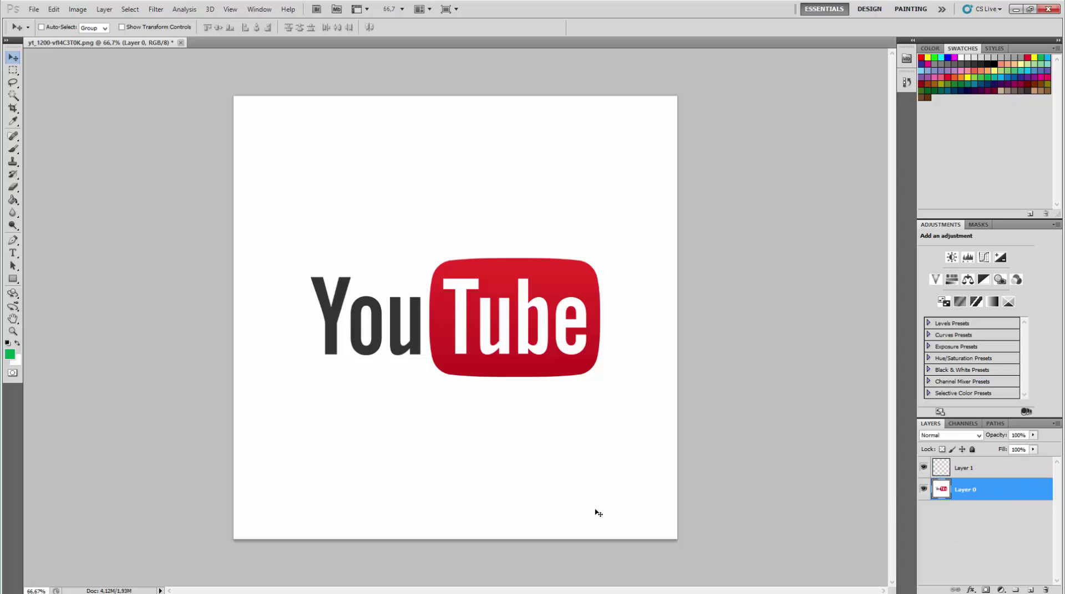
{"action": "left_click", "coordinate": [11, 97]}
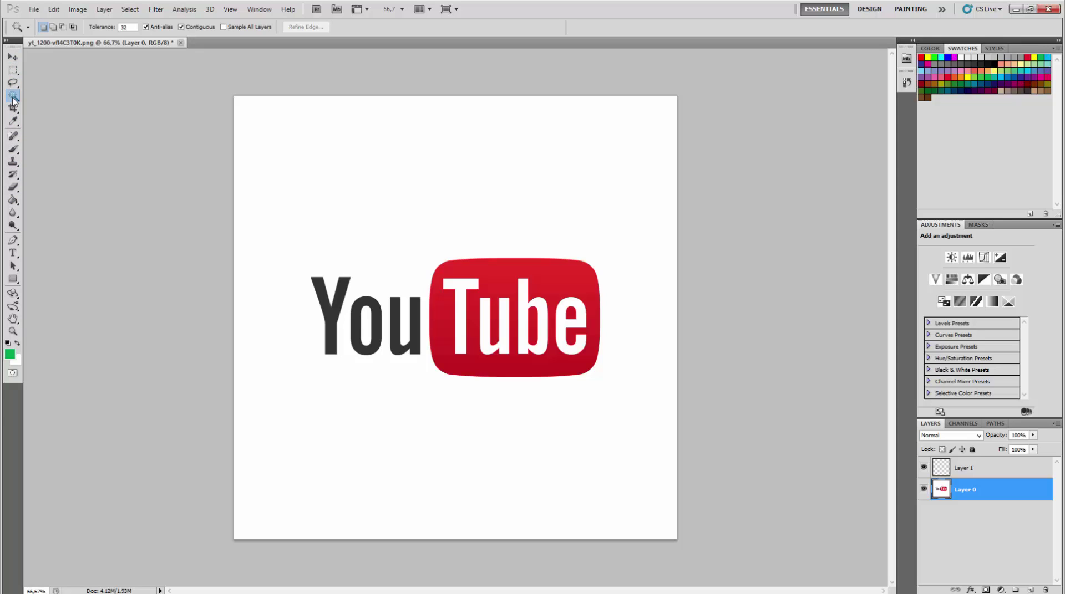
- Magic Wand the white background and delete it, then select the hole in the 'o'
{"action": "left_click", "coordinate": [12, 98]}
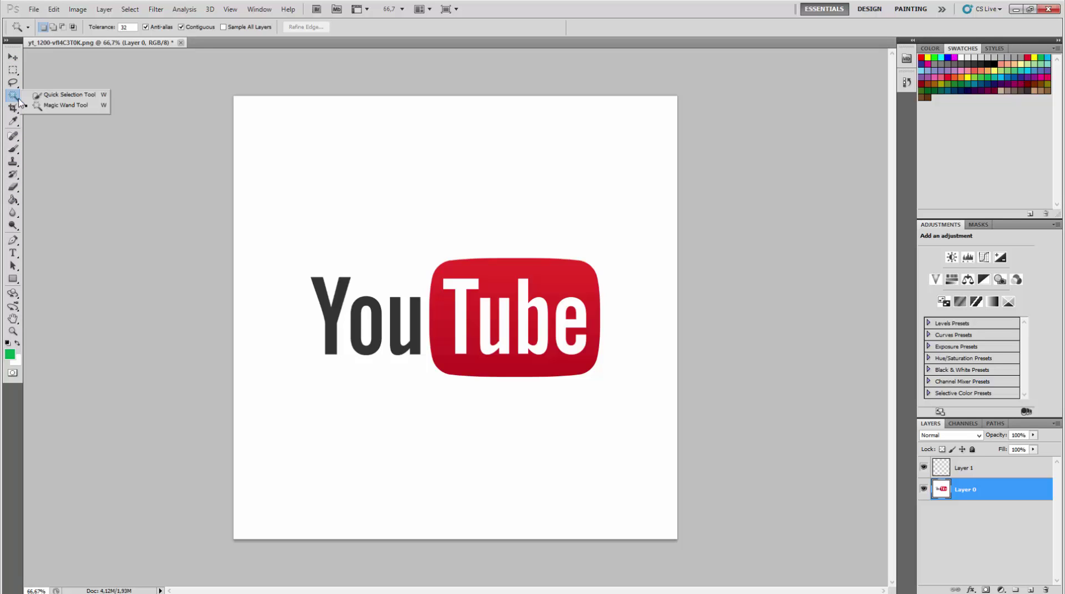
{"action": "left_click", "coordinate": [58, 108]}
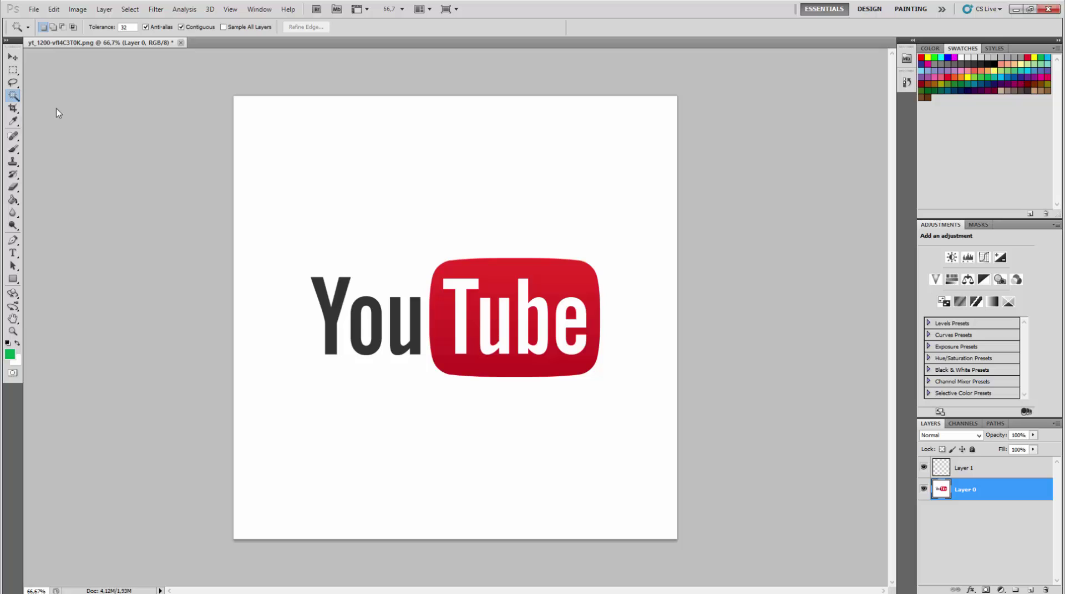
{"action": "left_click", "coordinate": [451, 181]}
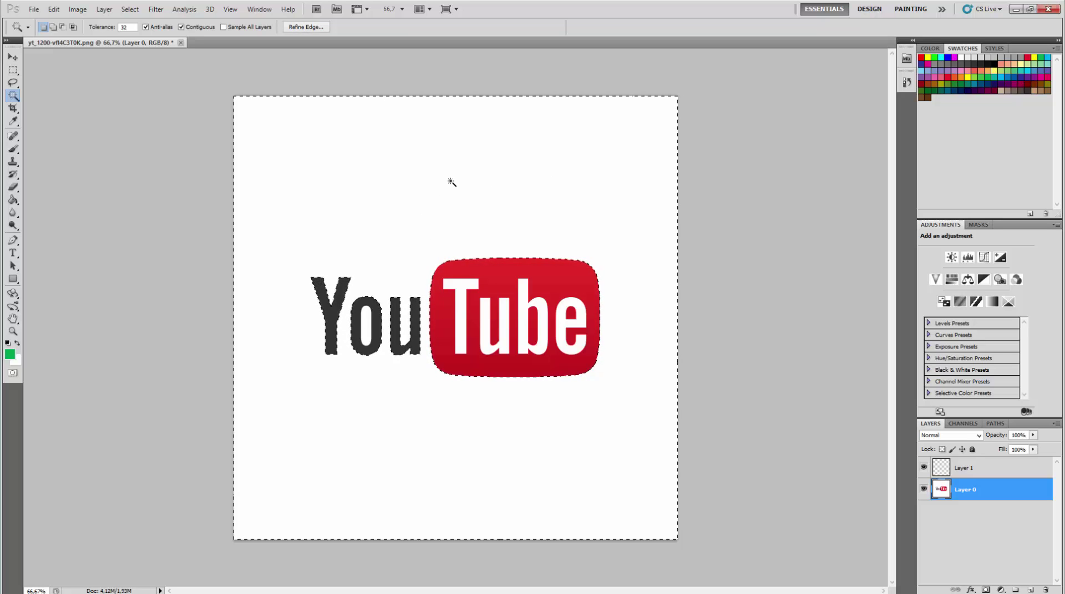
{"action": "key", "text": "Delete"}
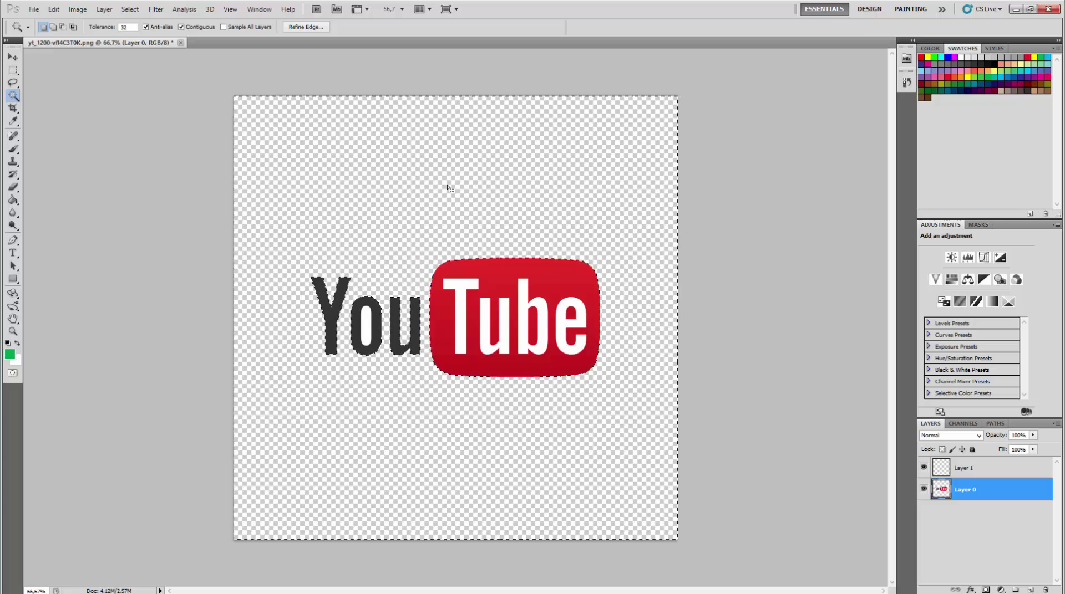
{"action": "left_click", "coordinate": [366, 324]}
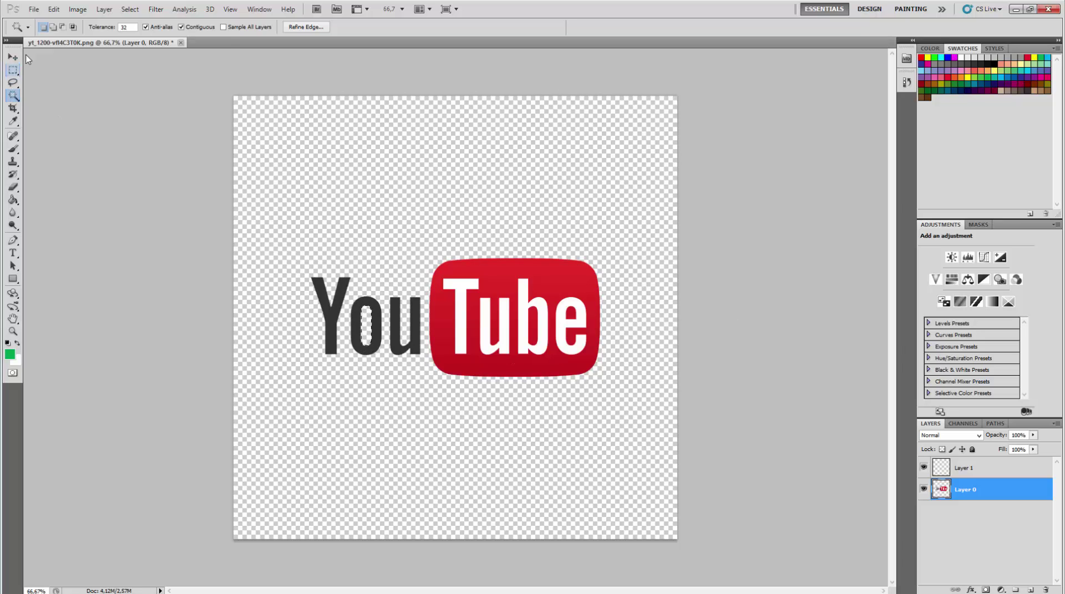
- Deselect everything and drag the logo slightly up and left with the Move tool
{"action": "left_click", "coordinate": [140, 11]}
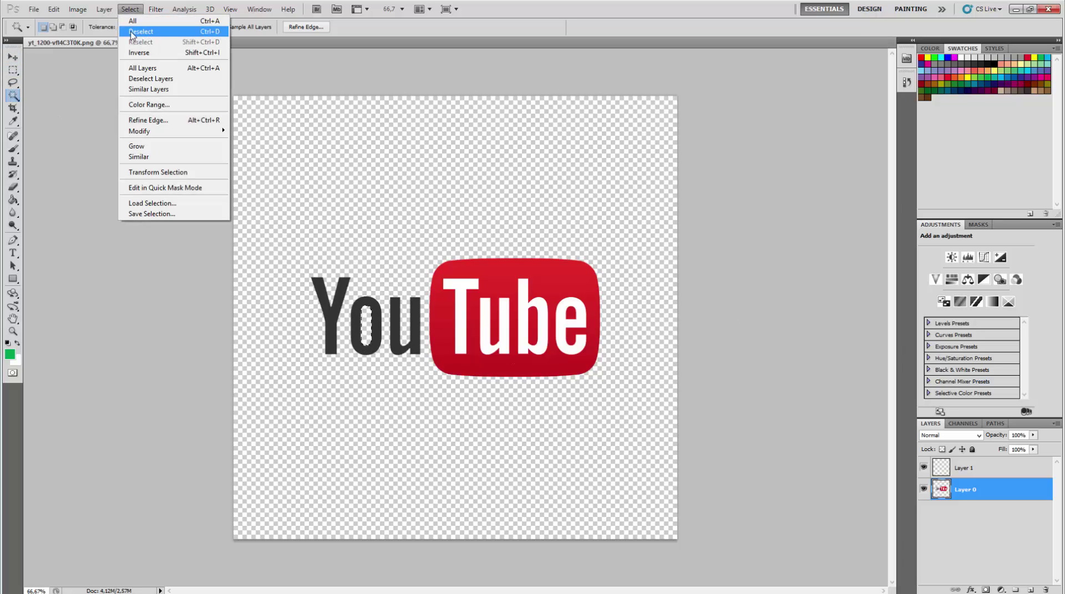
{"action": "left_click", "coordinate": [132, 32]}
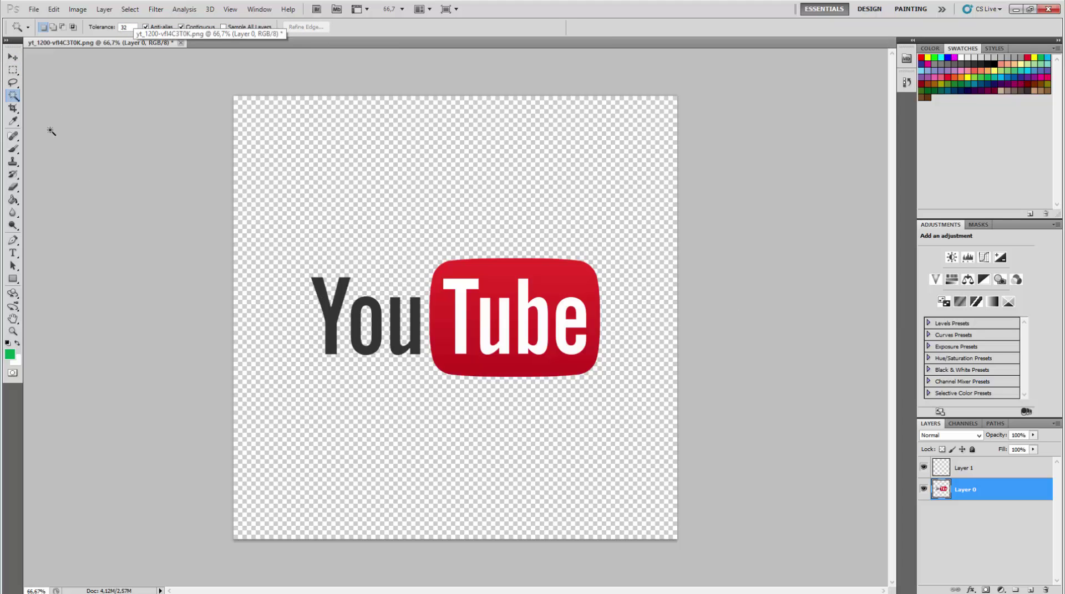
{"action": "left_click", "coordinate": [13, 57]}
{"action": "left_click_drag", "start_coordinate": [452, 314], "coordinate": [448, 313]}
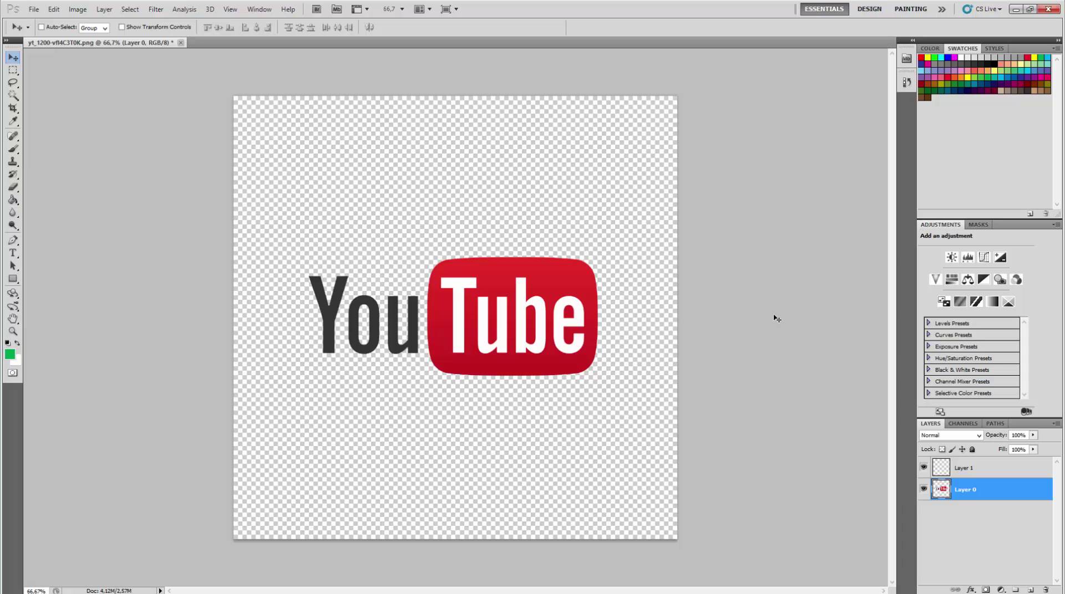
- Enable Outer Glow on Layer 0 with a pure white glow colour
{"action": "double_click", "coordinate": [1001, 495]}
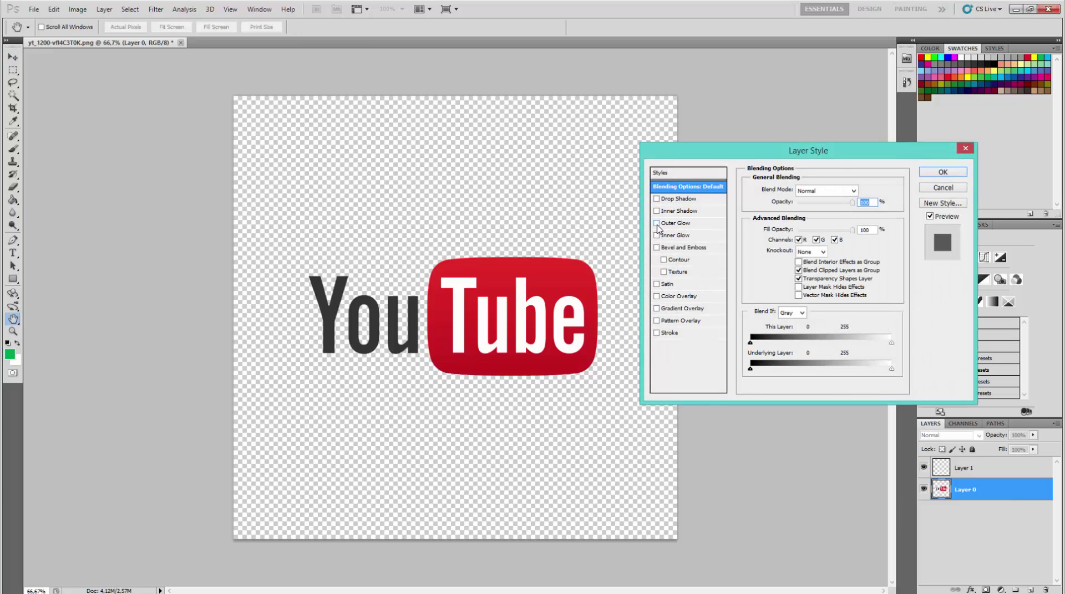
{"action": "left_click", "coordinate": [669, 224]}
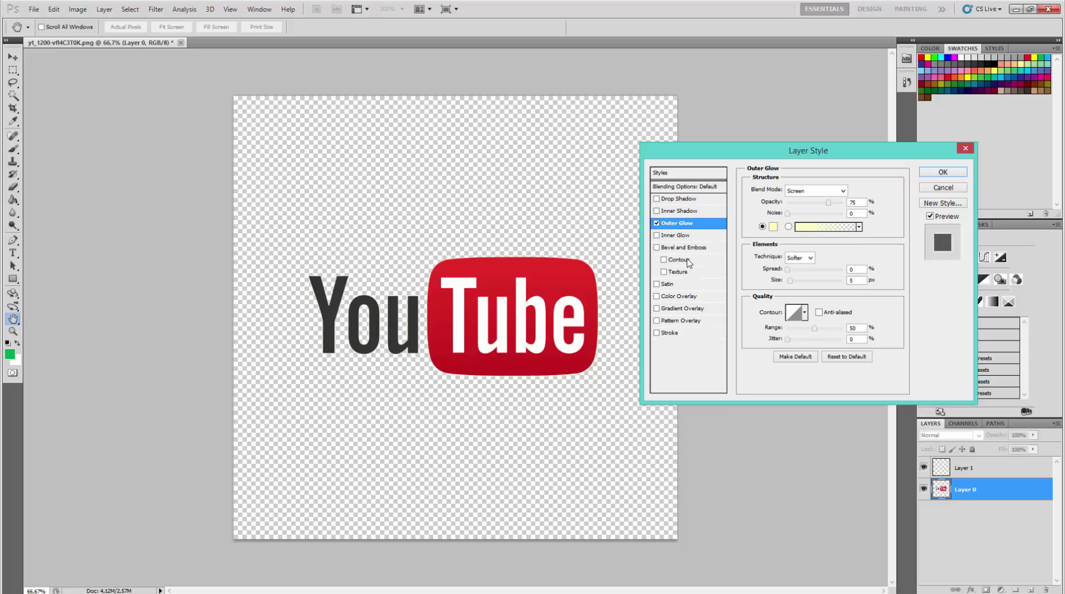
{"action": "left_click", "coordinate": [772, 227]}
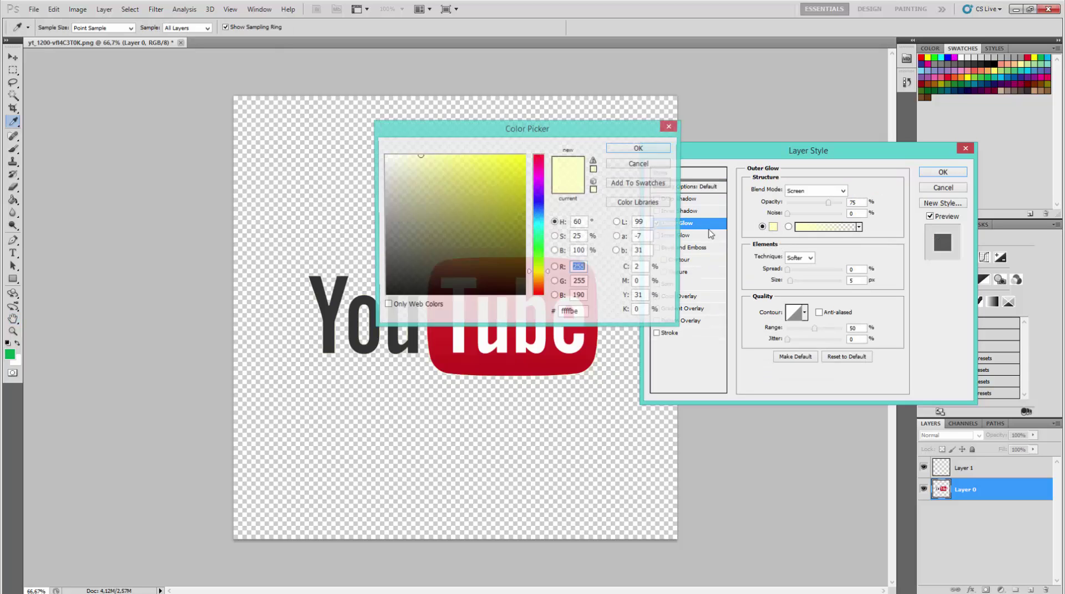
{"action": "left_click_drag", "start_coordinate": [505, 223], "coordinate": [385, 155]}
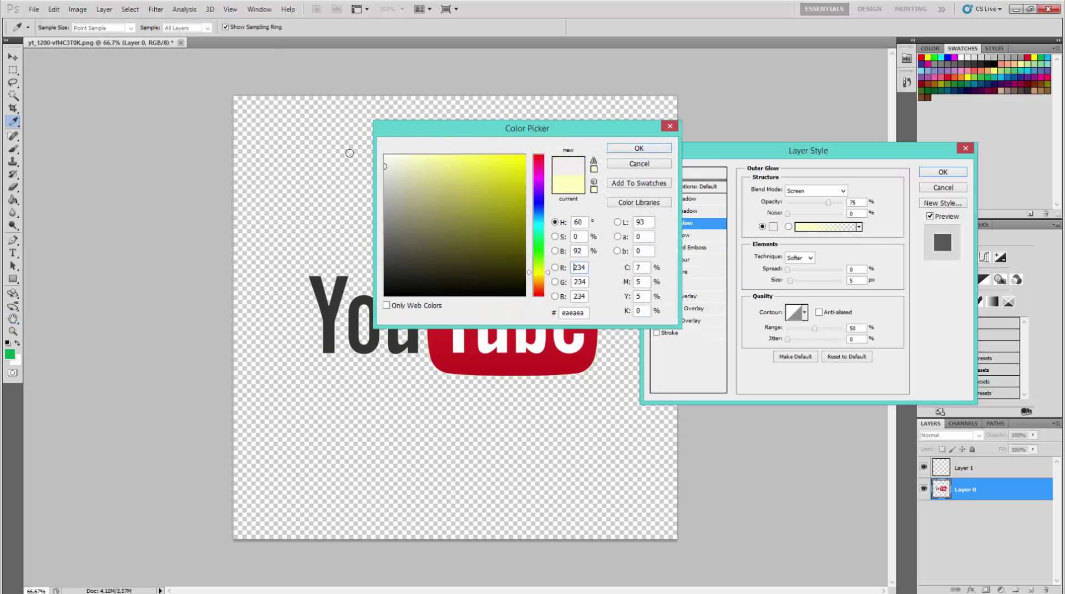
{"action": "left_click", "coordinate": [637, 148]}
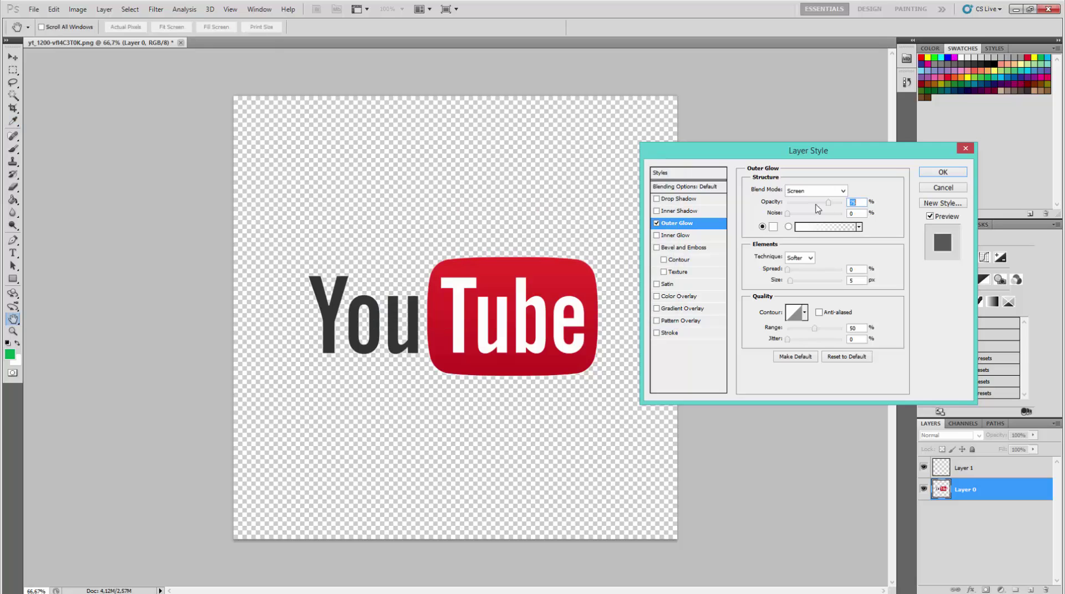
- Set the glow to 100% opacity, Precise technique, 100% spread and 13 px size
{"action": "left_click_drag", "start_coordinate": [829, 204], "coordinate": [845, 208]}
{"action": "left_click", "coordinate": [807, 260]}
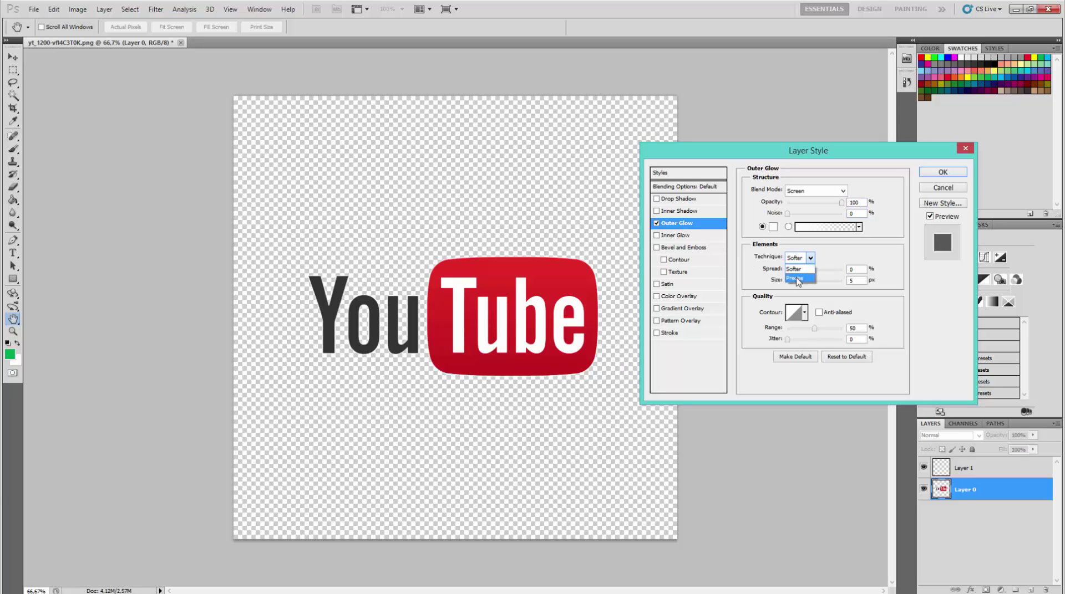
{"action": "left_click", "coordinate": [797, 279]}
{"action": "left_click_drag", "start_coordinate": [788, 270], "coordinate": [854, 275]}
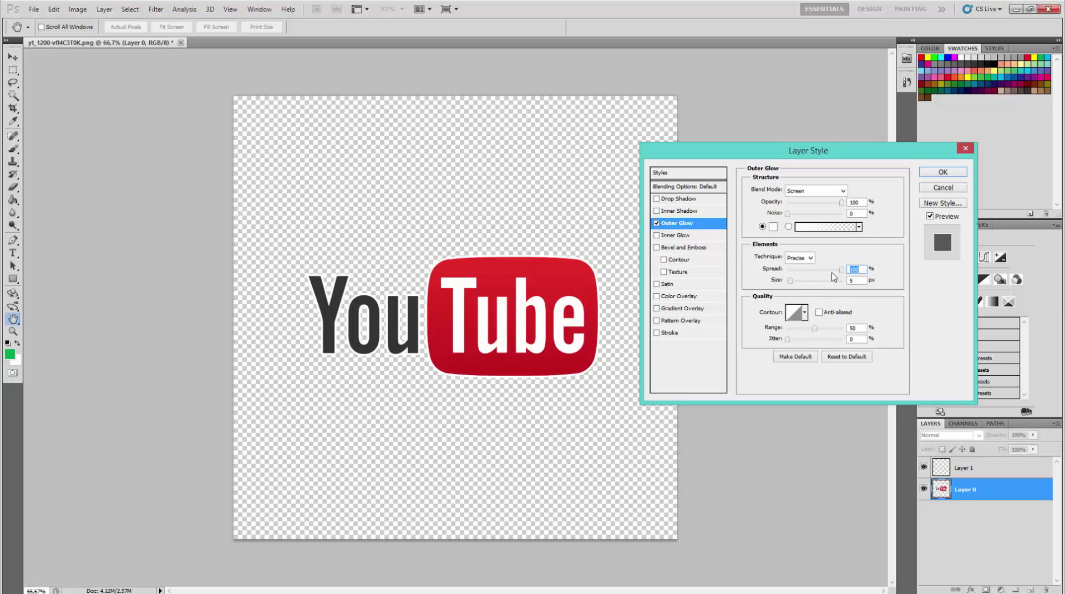
{"action": "left_click_drag", "start_coordinate": [792, 282], "coordinate": [793, 283]}
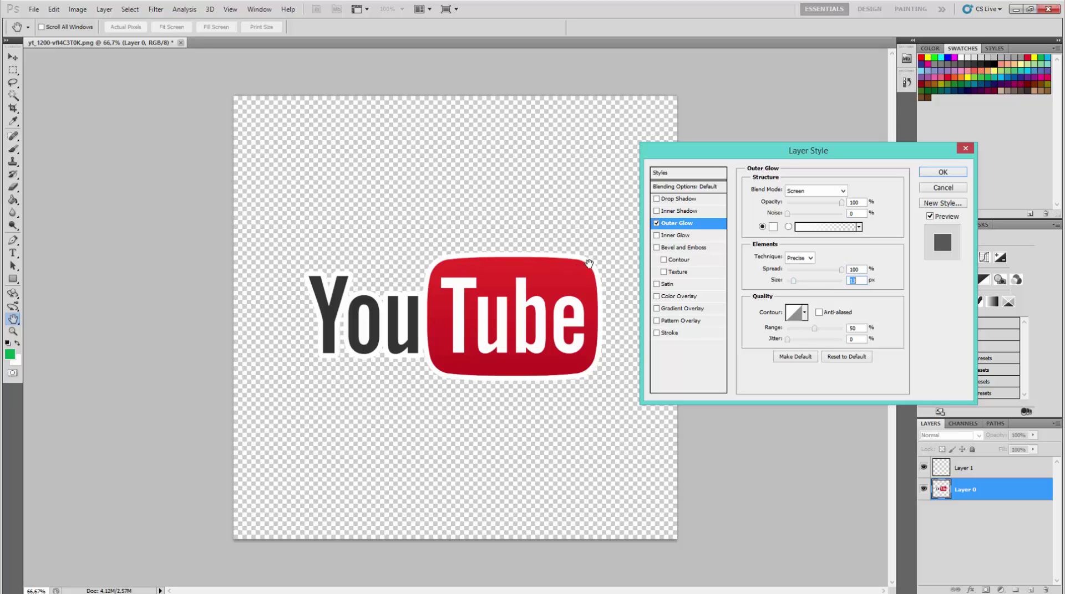
{"action": "left_click", "coordinate": [941, 174]}
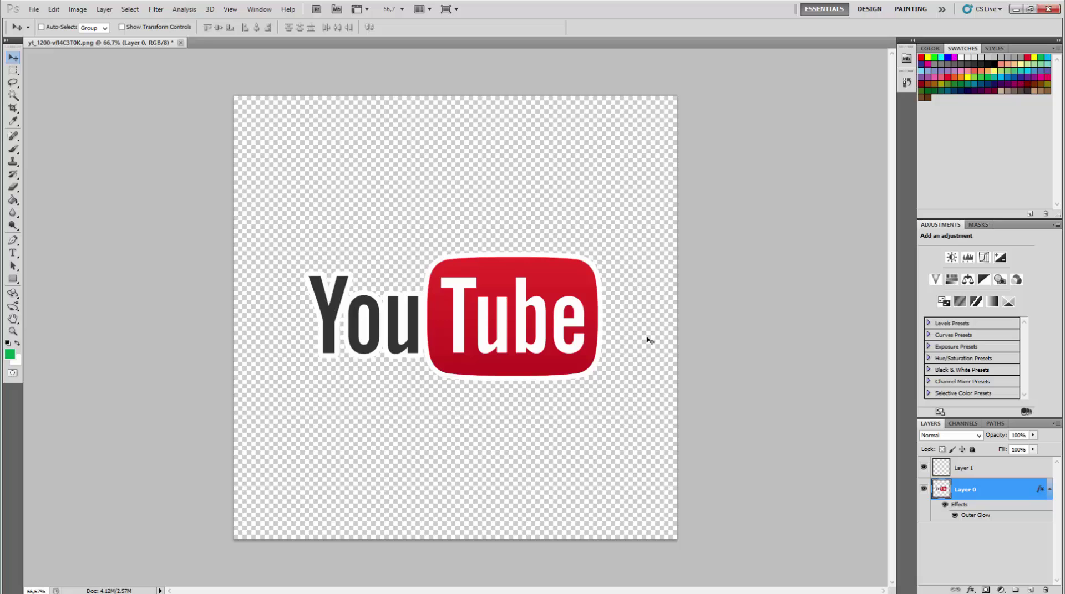
- Fill a new Layer 2 with green using the Paint Bucket and drag it below Layer 0
{"action": "key", "text": "g"}
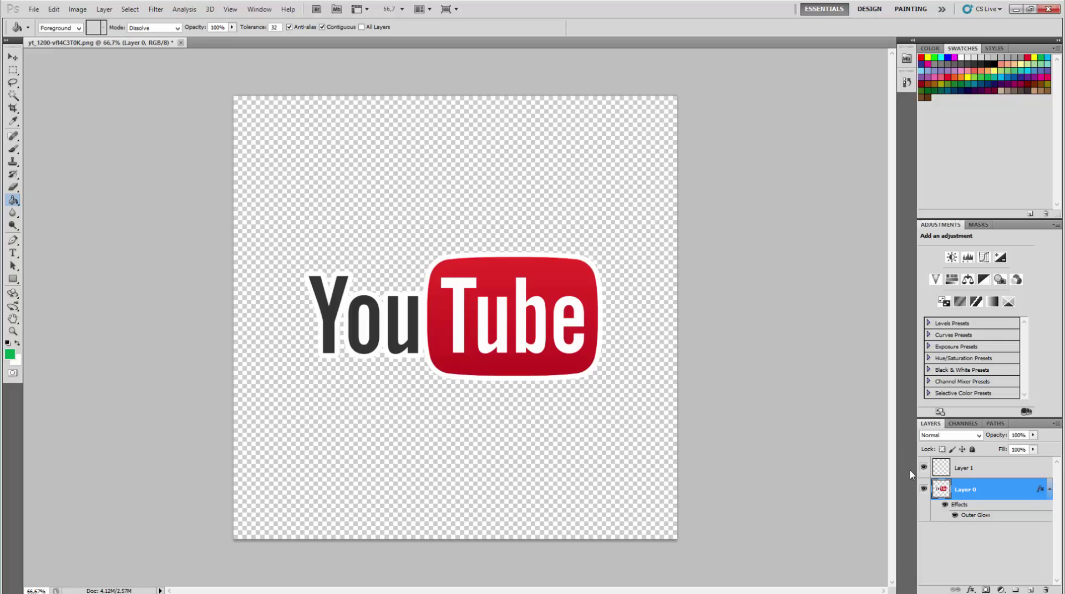
{"action": "left_click", "coordinate": [1029, 590]}
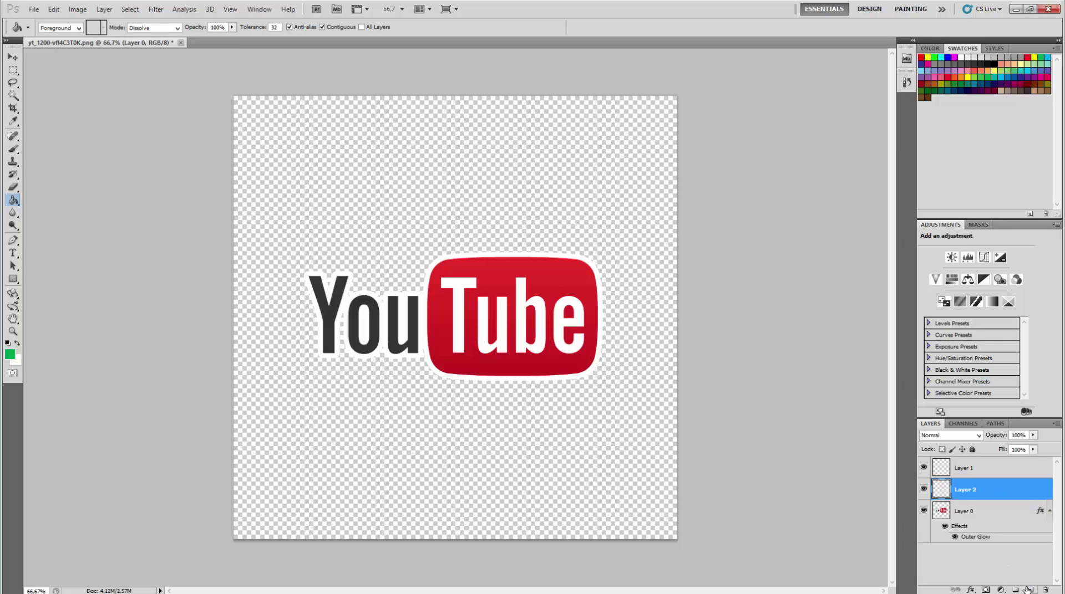
{"action": "right_click", "coordinate": [14, 204]}
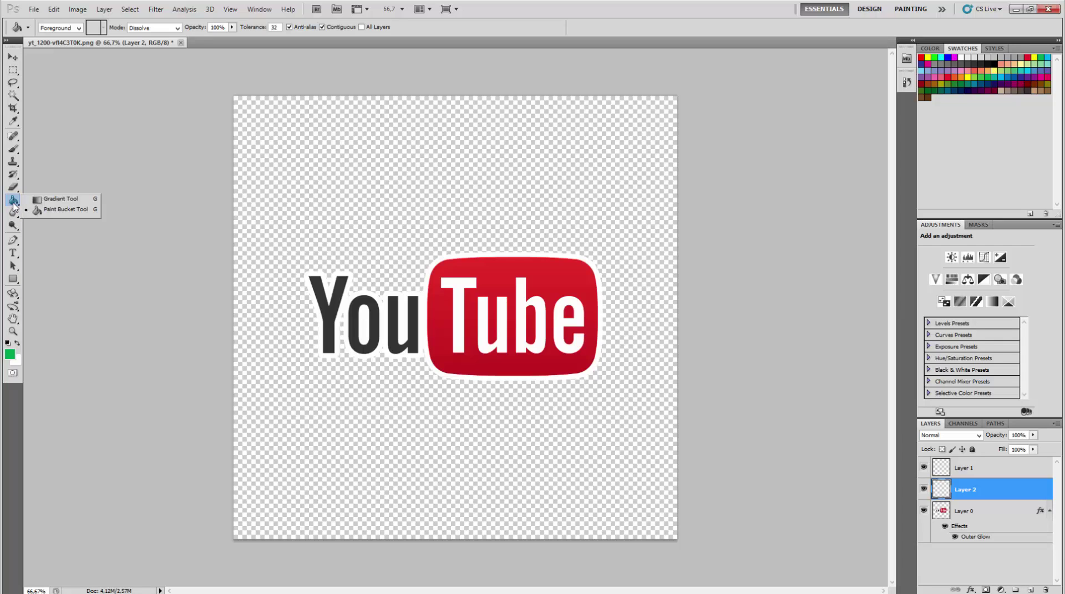
{"action": "left_click", "coordinate": [65, 210]}
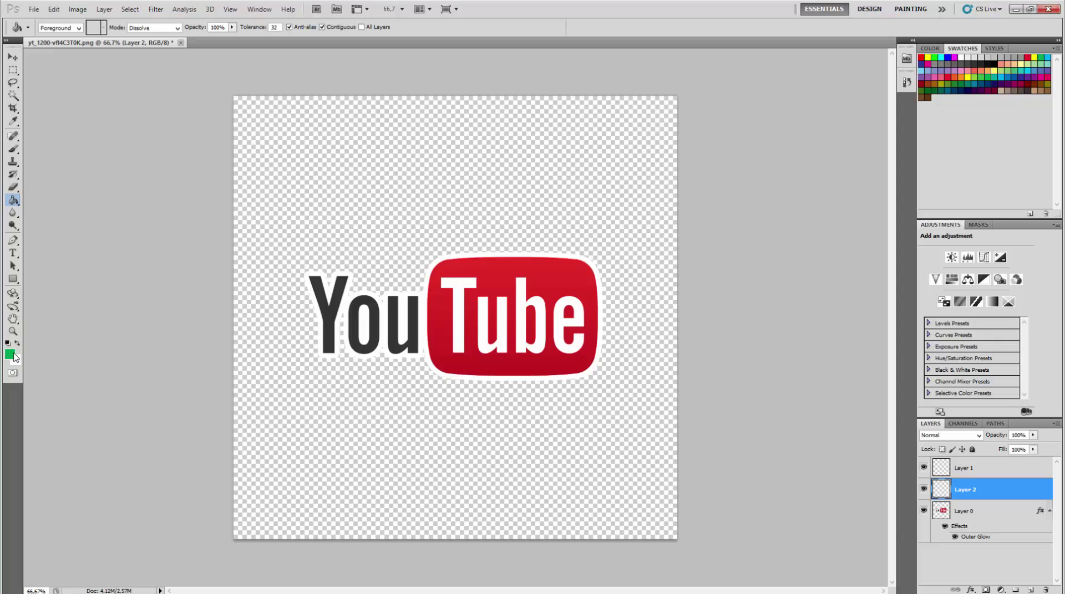
{"action": "left_click", "coordinate": [577, 199]}
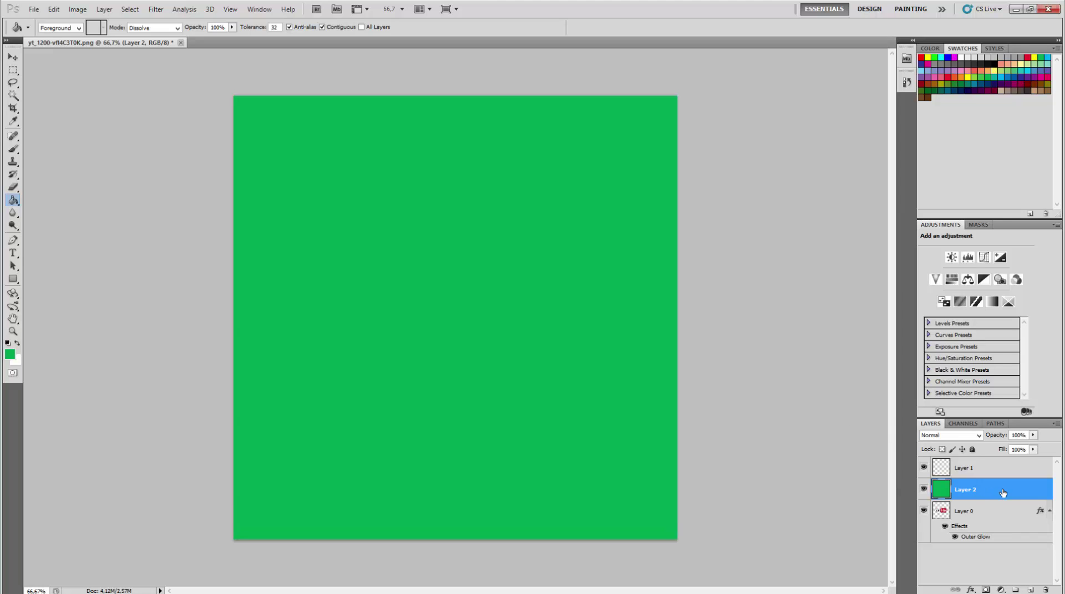
{"action": "left_click_drag", "start_coordinate": [1003, 492], "coordinate": [1000, 537]}
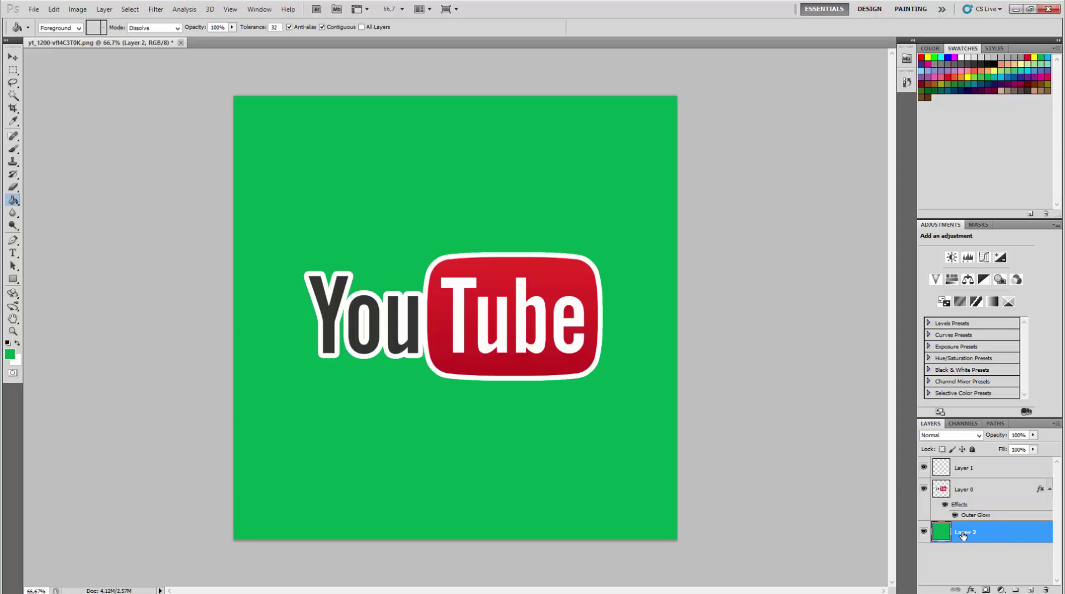
- Nudge the Layer 0 logo slightly upward and hide the green Layer 2
{"action": "key", "text": "v"}
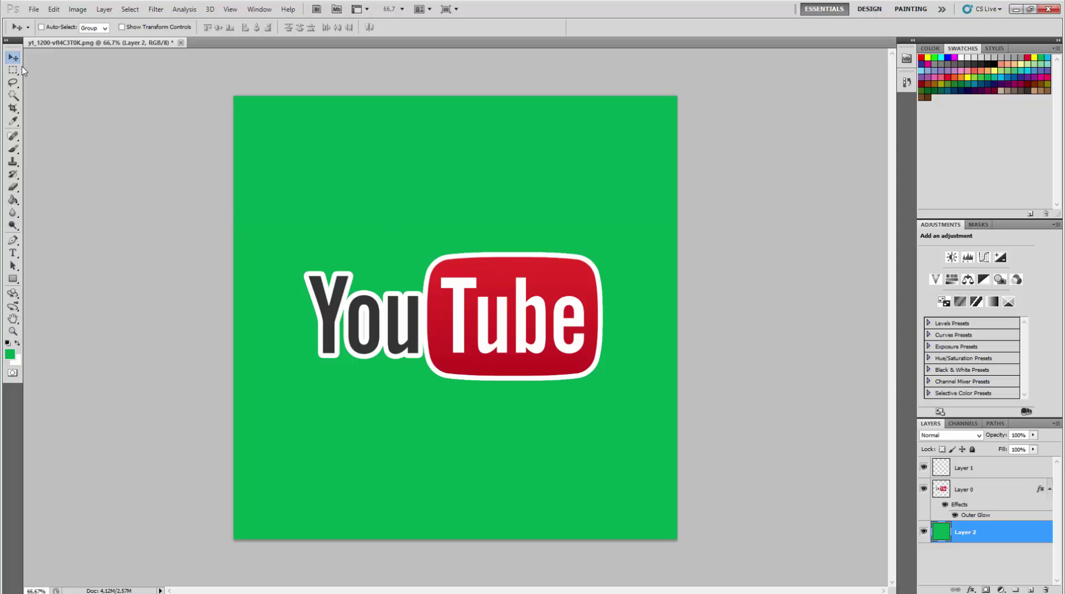
{"action": "left_click", "coordinate": [987, 493]}
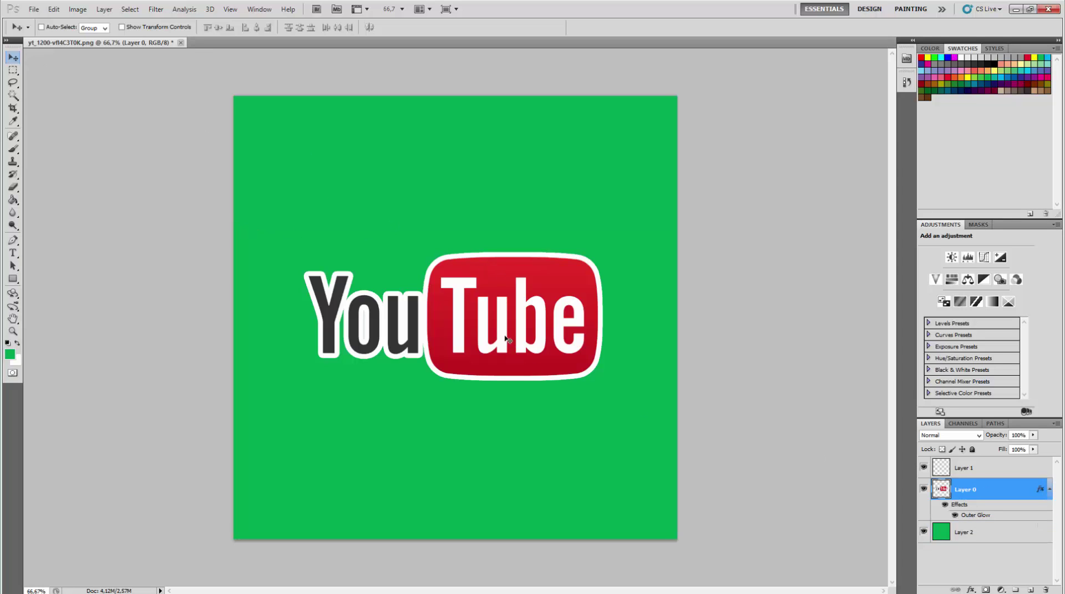
{"action": "left_click_drag", "start_coordinate": [501, 345], "coordinate": [504, 332]}
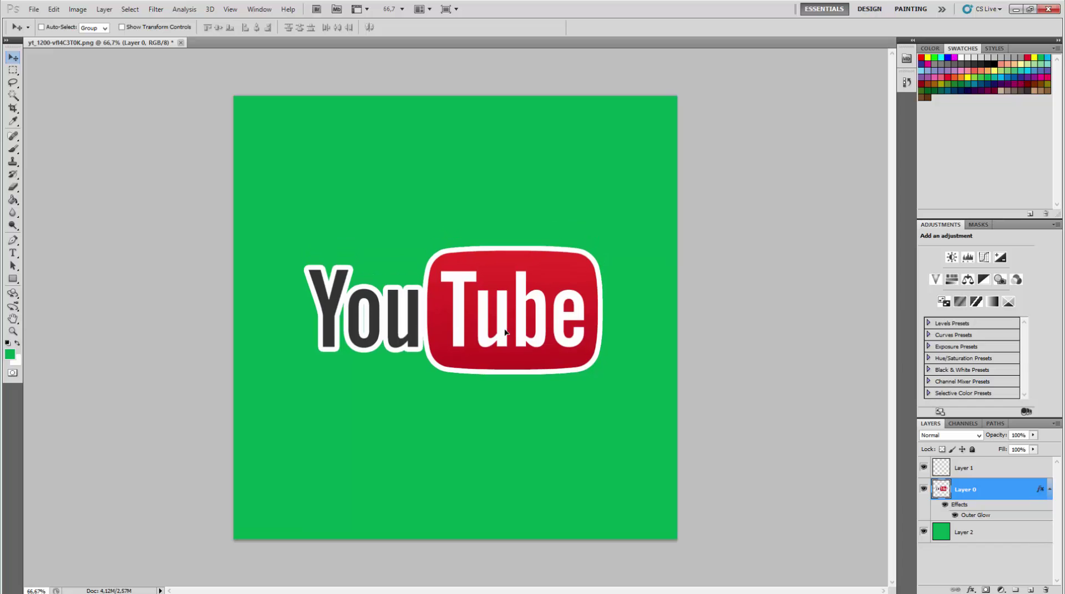
{"action": "left_click", "coordinate": [924, 532]}
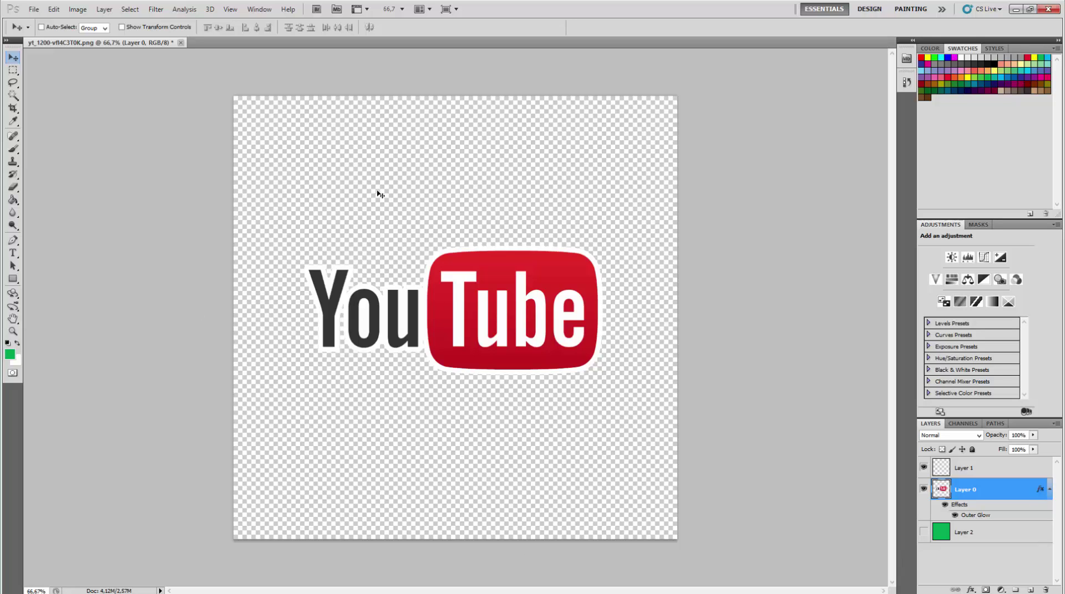
- Change the canvas size to 30 × 15 cm, accept the crop, and recentre the logo
{"action": "left_click", "coordinate": [78, 9]}
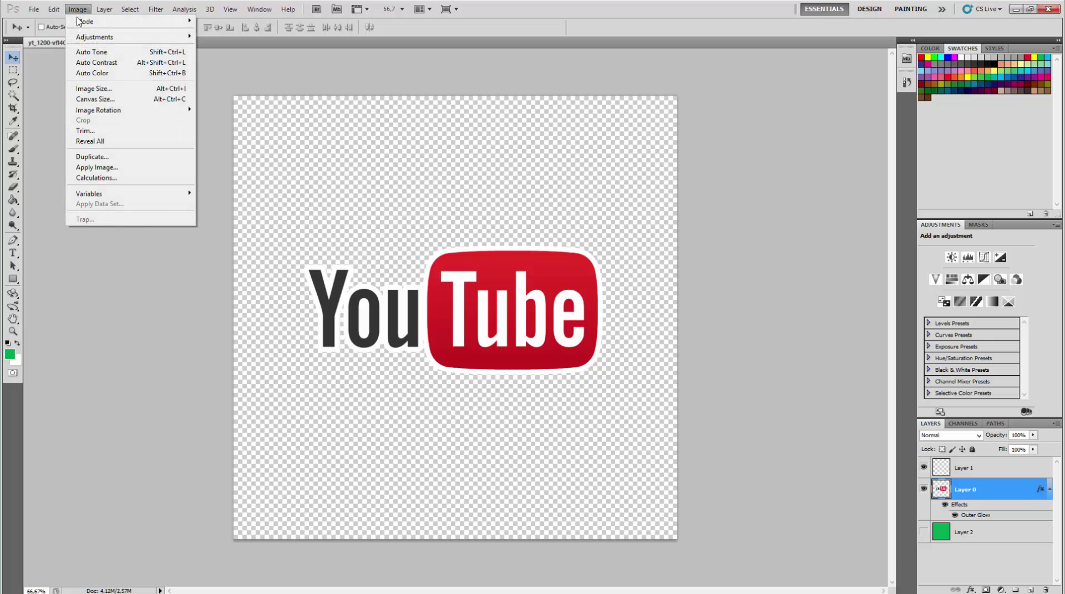
{"action": "left_click", "coordinate": [88, 101]}
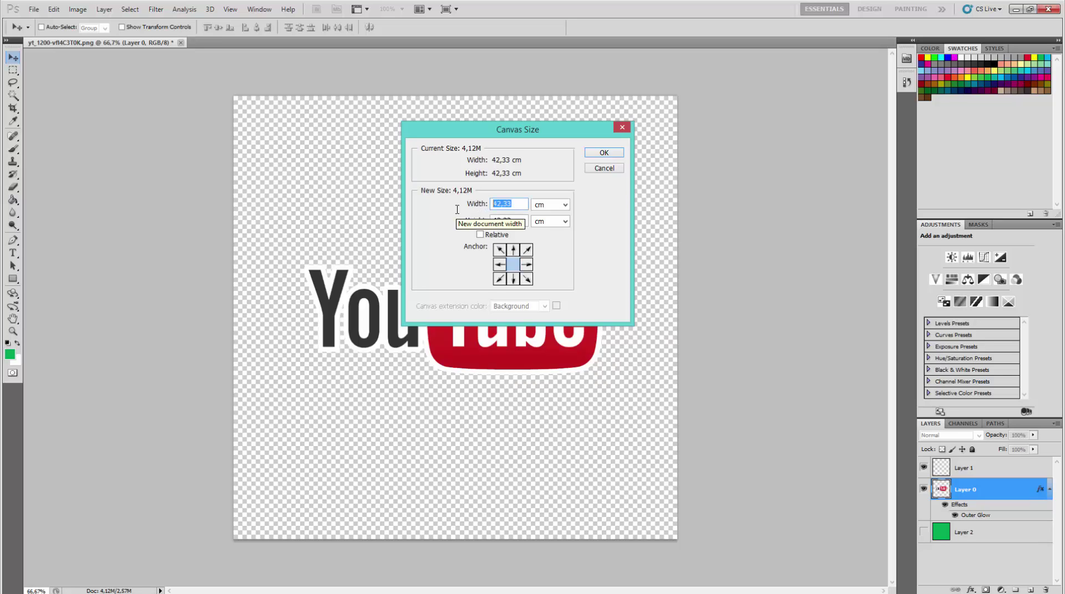
{"action": "type", "text": "30"}
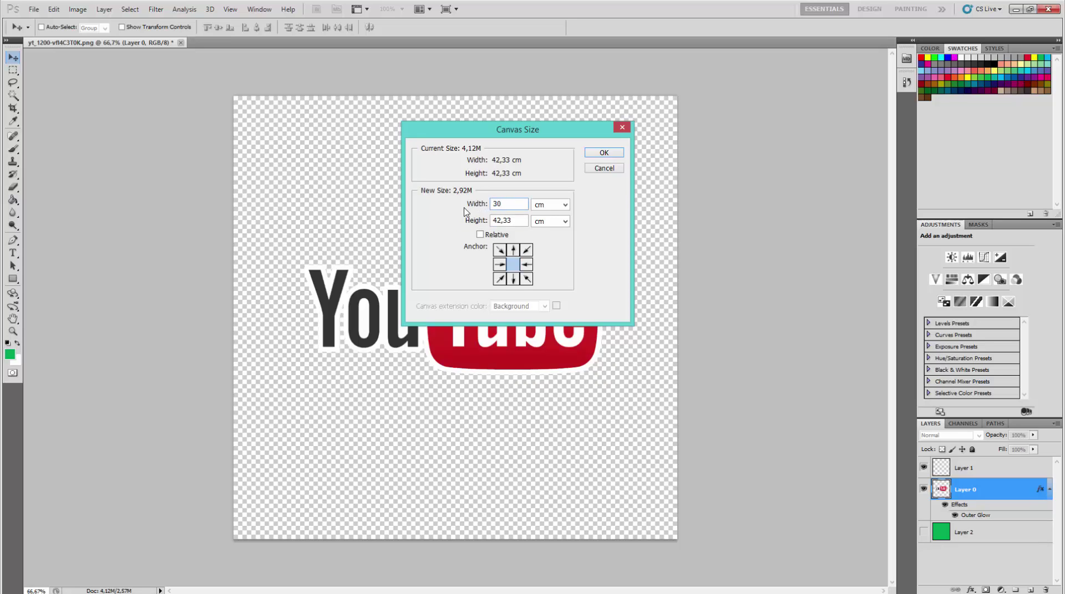
{"action": "key", "text": "Tab"}
{"action": "type", "text": "15"}
{"action": "left_click", "coordinate": [602, 153]}
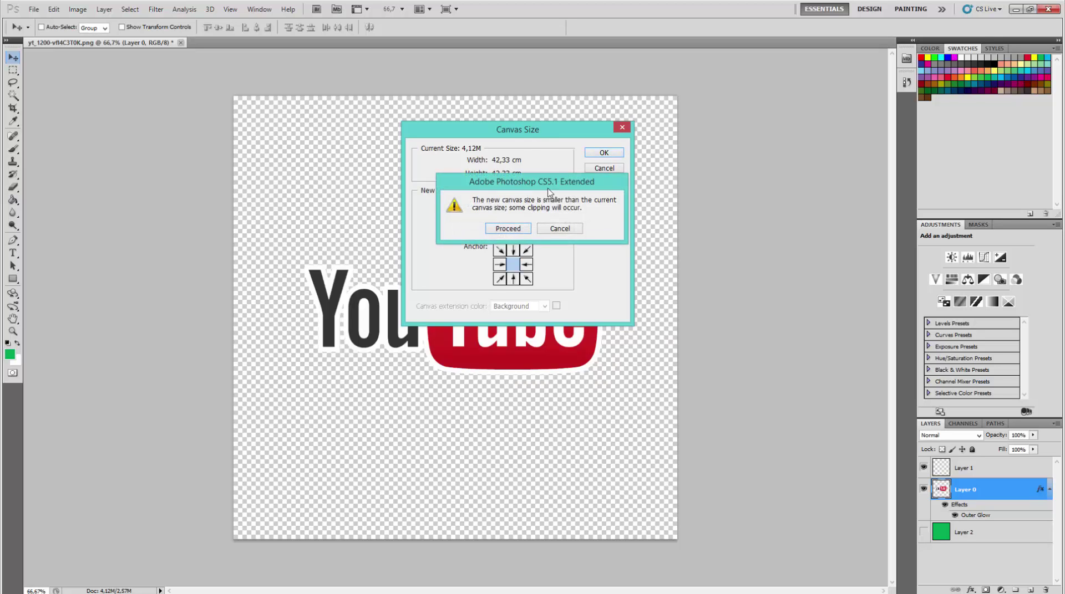
{"action": "left_click", "coordinate": [510, 230]}
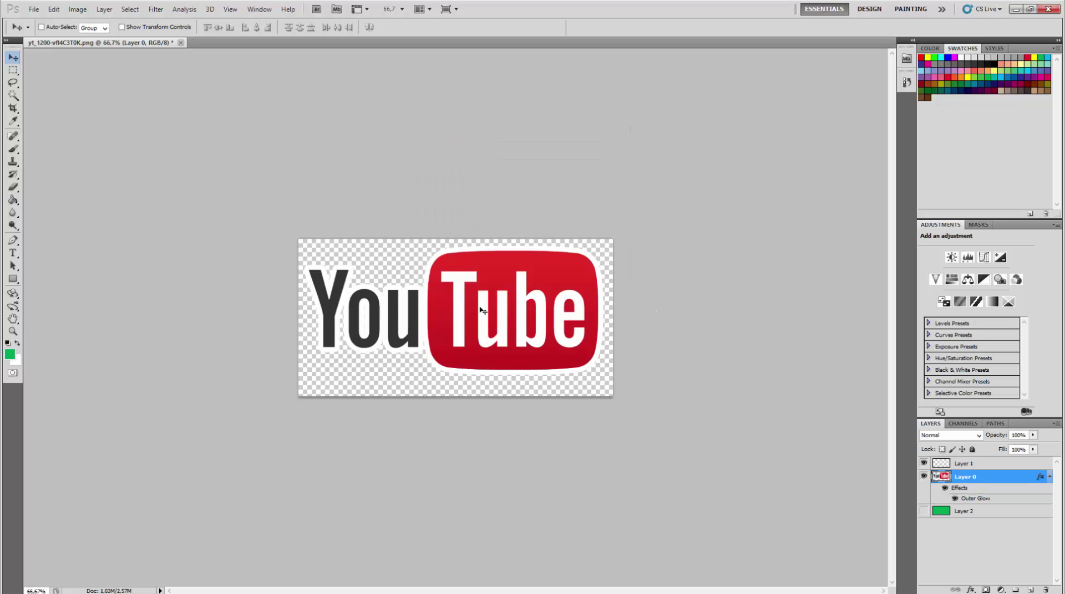
{"action": "left_click_drag", "start_coordinate": [480, 315], "coordinate": [482, 316]}
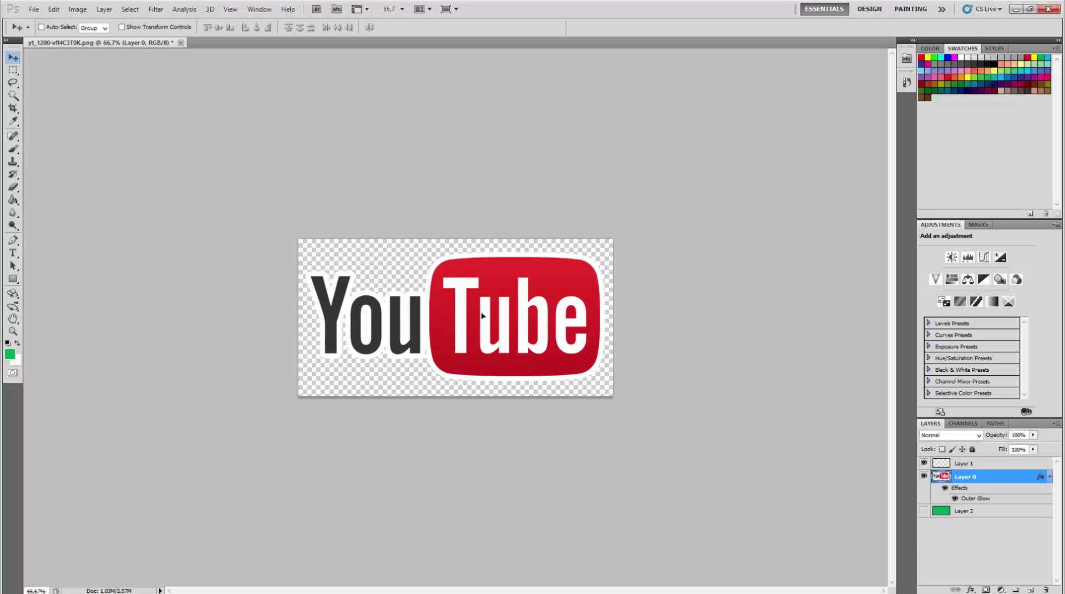